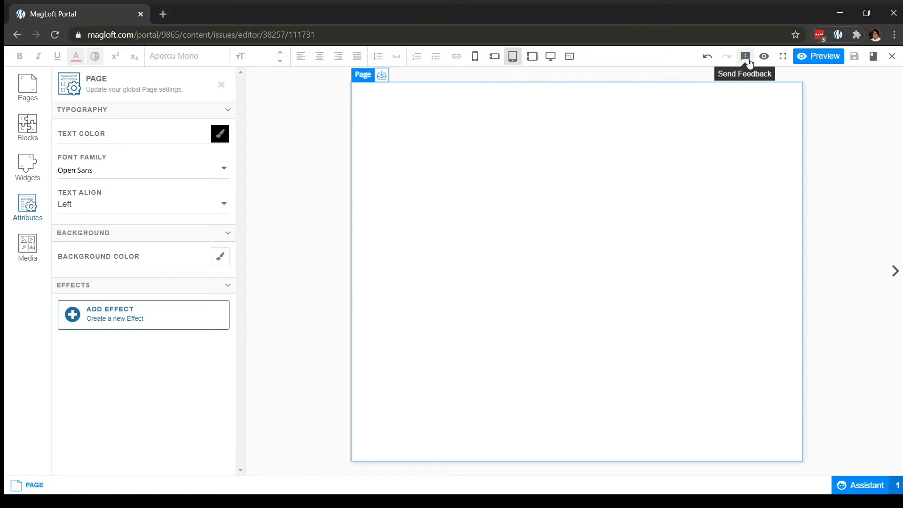
Turn the editor's fullscreen view on and back off
{"action": "left_click", "coordinate": [764, 61]}
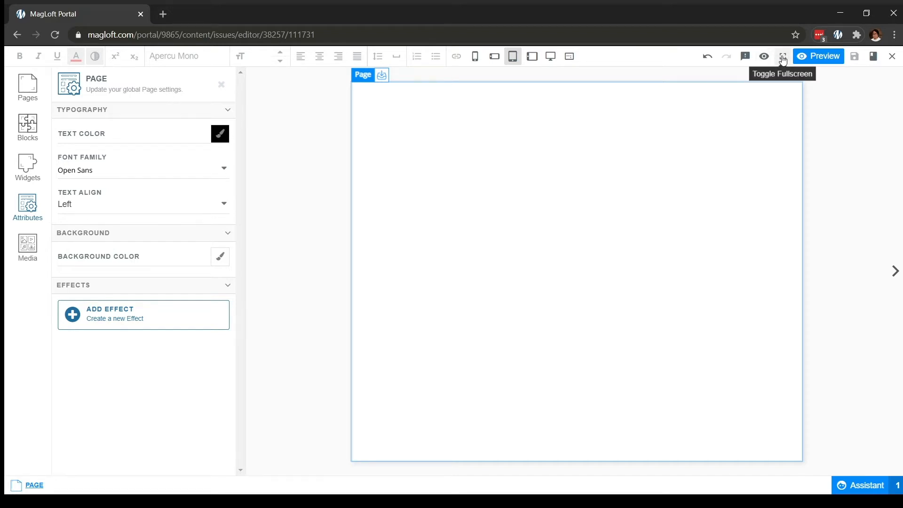
{"action": "left_click", "coordinate": [783, 58]}
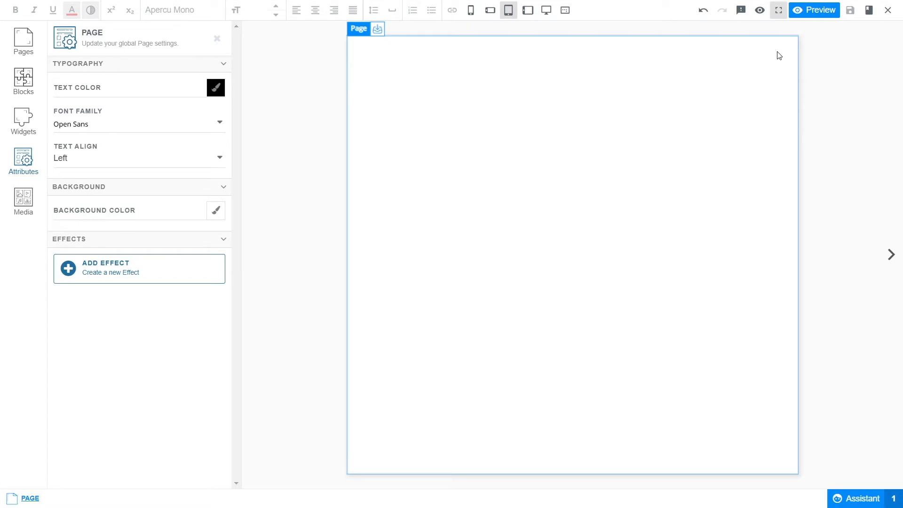
{"action": "left_click", "coordinate": [778, 11]}
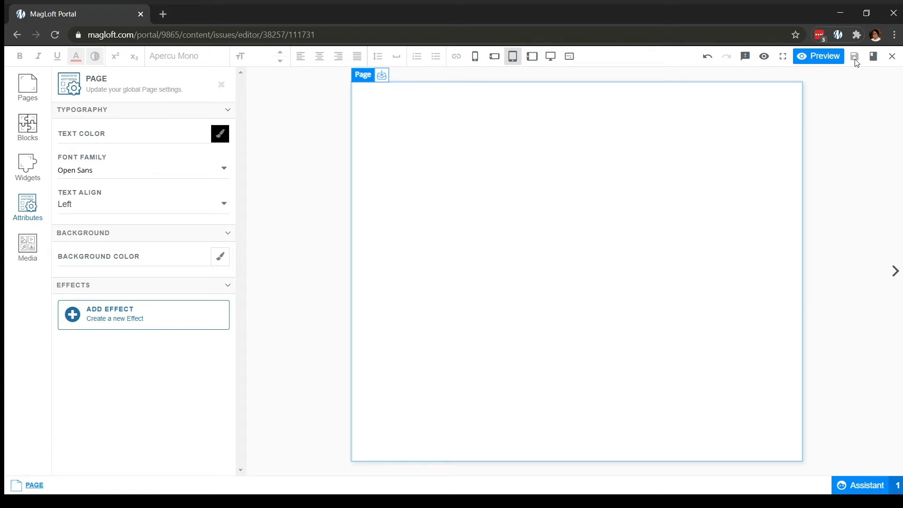
View the blank page in the phone, tablet and desktop layouts in turn, and return to the portrait tablet layout
{"action": "left_click", "coordinate": [476, 58]}
{"action": "left_click", "coordinate": [494, 56]}
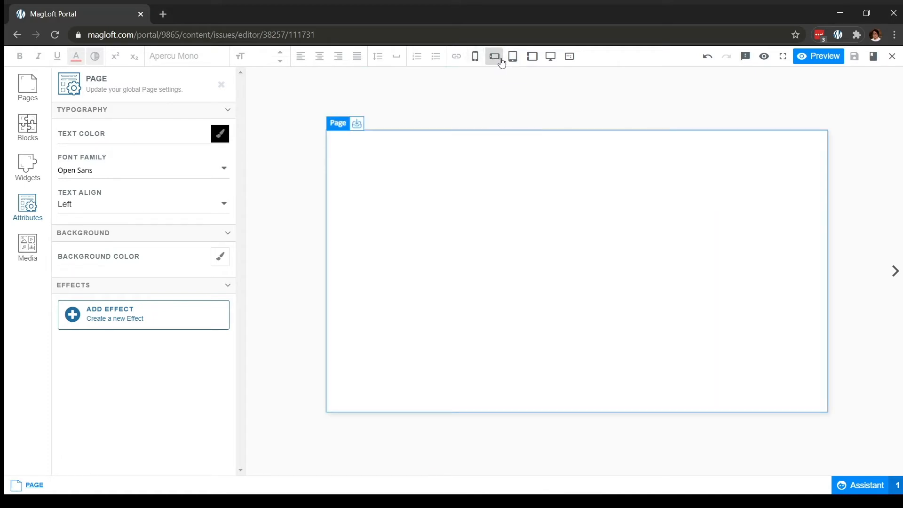
{"action": "left_click", "coordinate": [512, 61]}
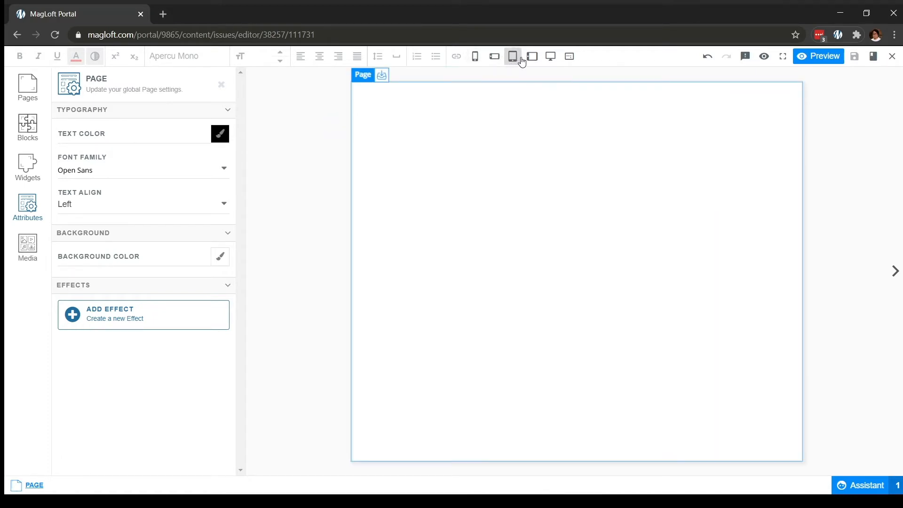
{"action": "left_click", "coordinate": [532, 61]}
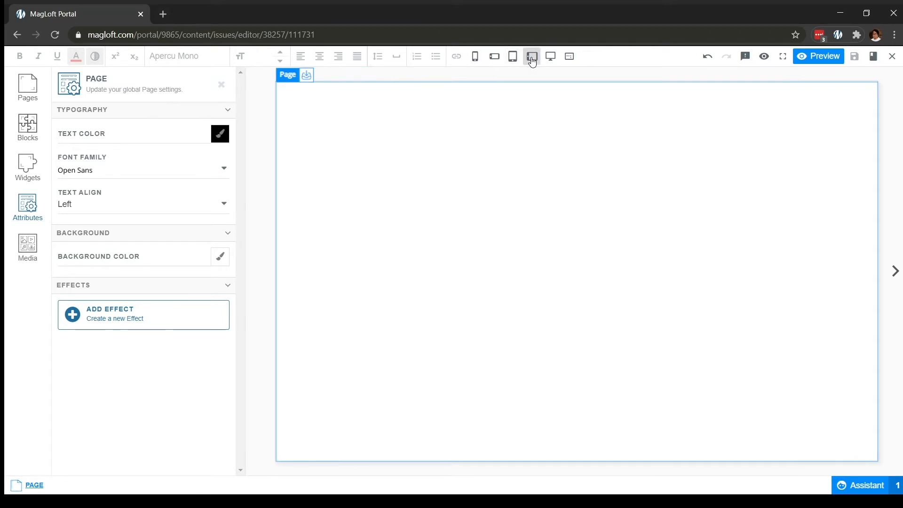
{"action": "left_click", "coordinate": [550, 60]}
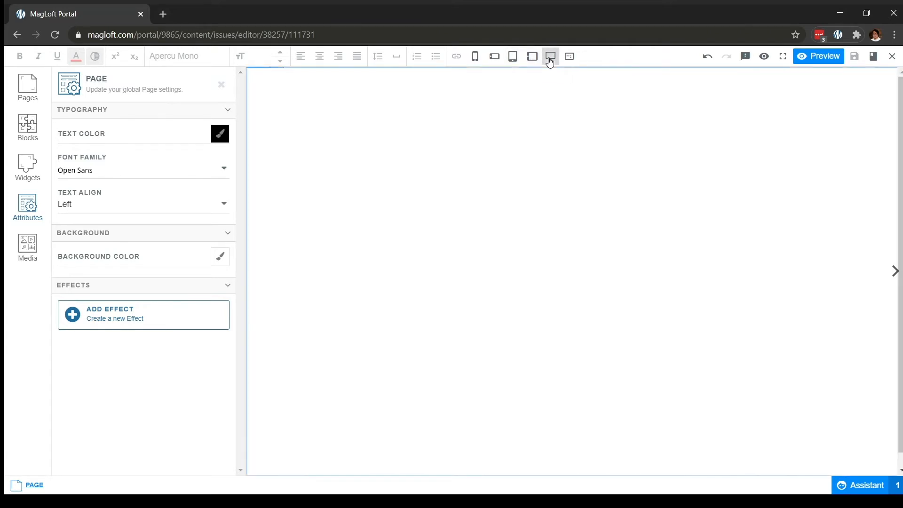
{"action": "left_click", "coordinate": [513, 59]}
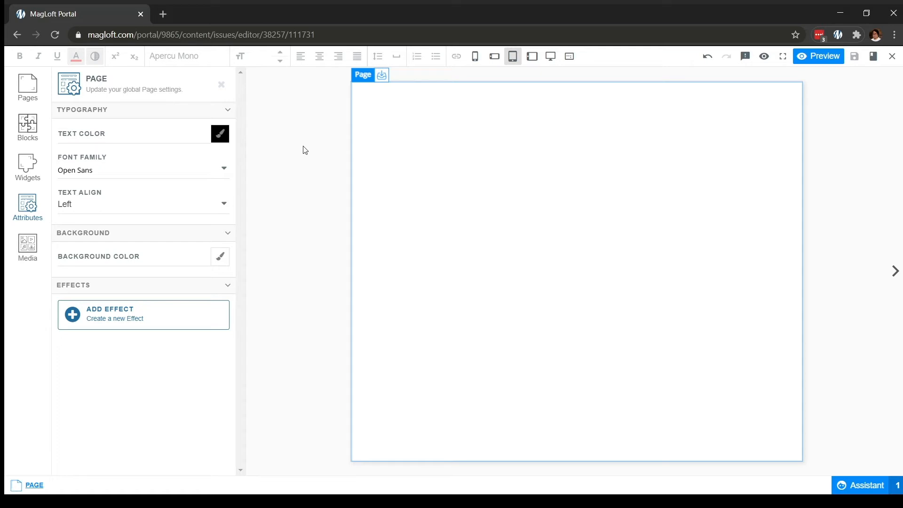
Add a Text widget to the blank page
{"action": "left_click", "coordinate": [21, 179]}
{"action": "left_click_drag", "start_coordinate": [144, 257], "coordinate": [426, 138]}
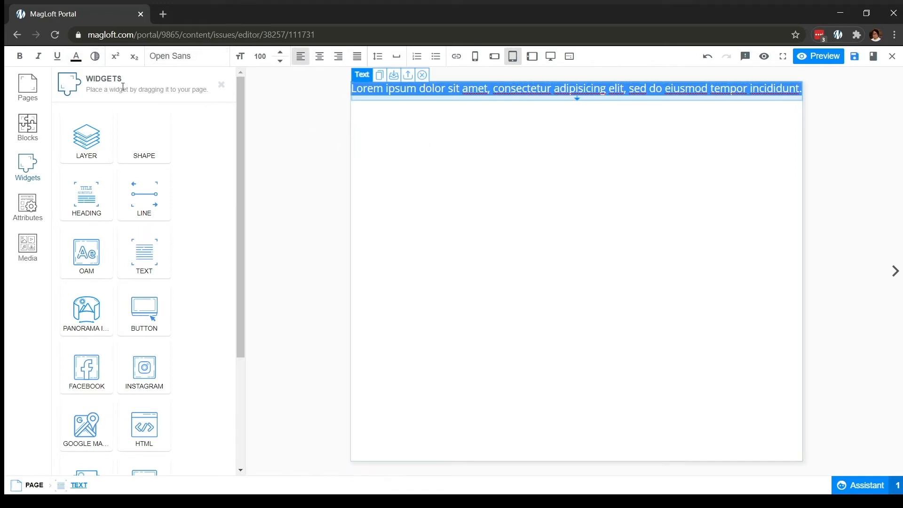
Try bold and italic on the paragraph, switching each back off
{"action": "left_click", "coordinate": [21, 59]}
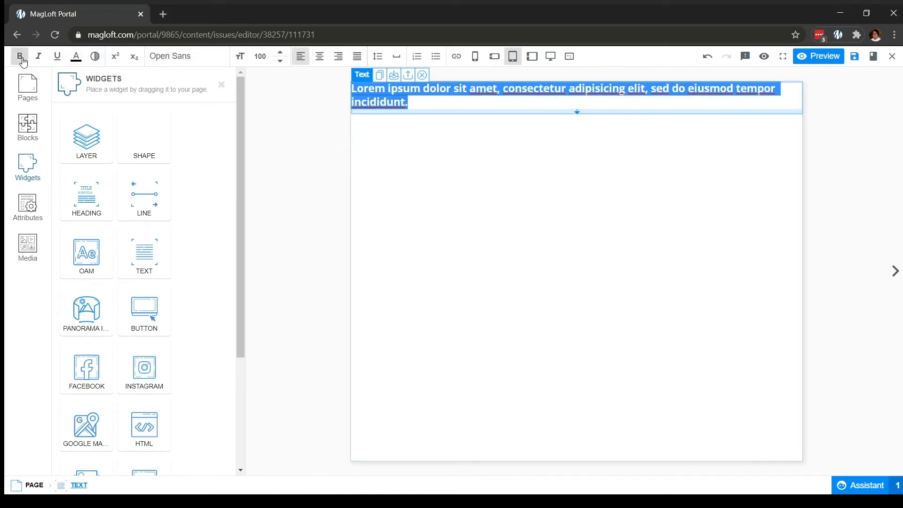
{"action": "left_click", "coordinate": [22, 59]}
{"action": "left_click", "coordinate": [45, 58]}
{"action": "left_click", "coordinate": [46, 58]}
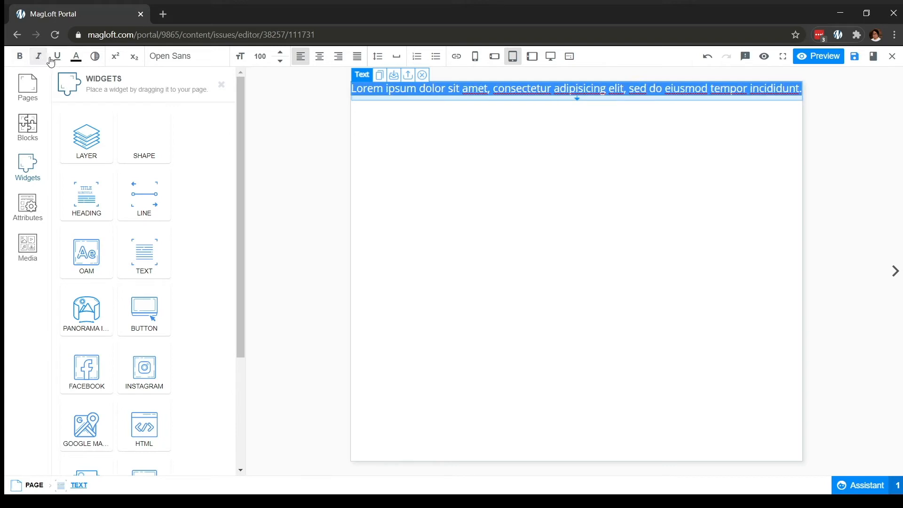
Set the paragraph's text color to red, #ff2323
{"action": "left_click", "coordinate": [76, 59]}
{"action": "left_click_drag", "start_coordinate": [135, 87], "coordinate": [185, 71]}
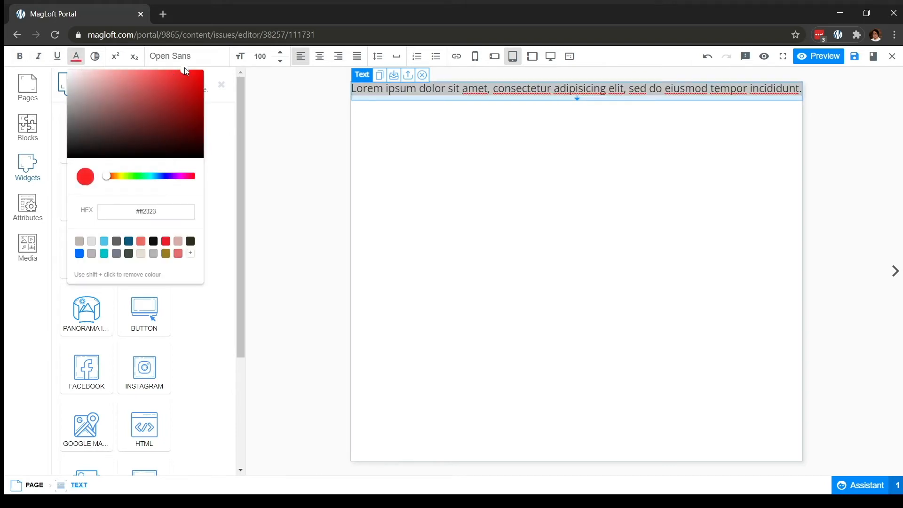
{"action": "left_click", "coordinate": [77, 57]}
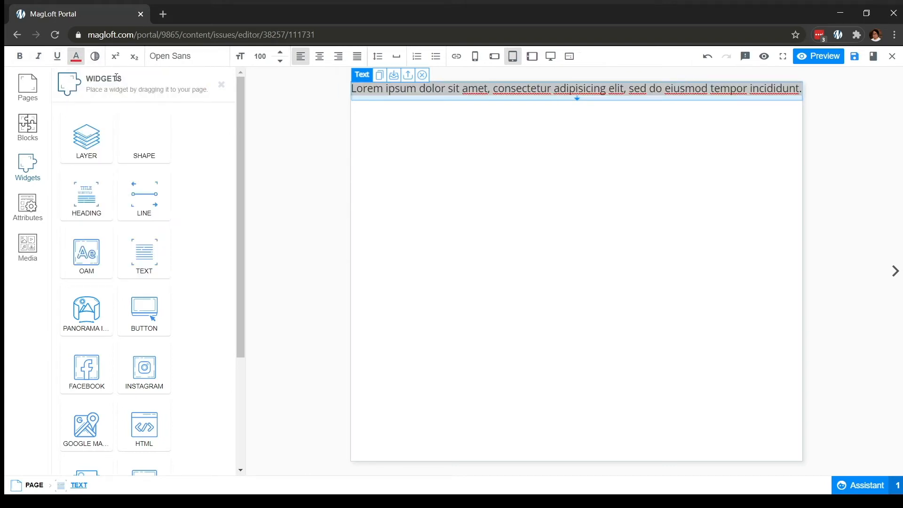
Apply a black text shadow with X 0, Y 1 and blur 3 to the paragraph
{"action": "left_click", "coordinate": [95, 56]}
{"action": "left_click_drag", "start_coordinate": [148, 104], "coordinate": [54, 191]}
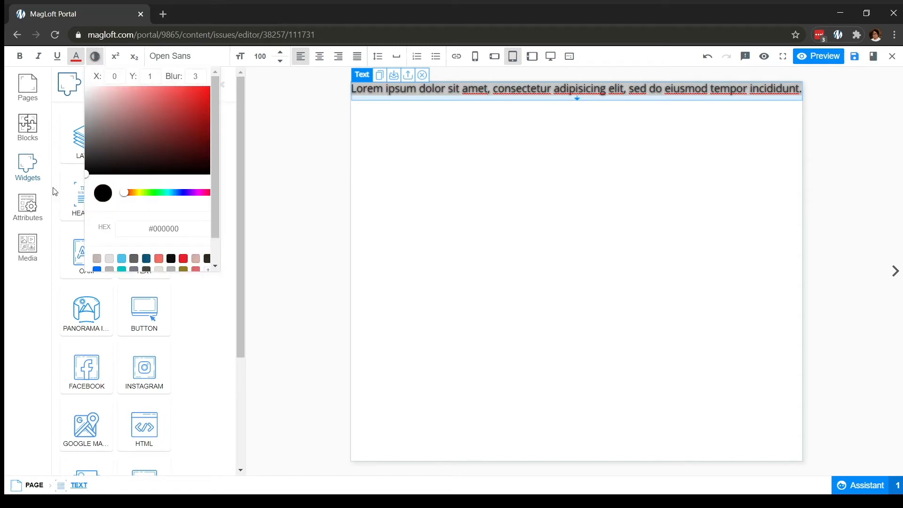
{"action": "left_click", "coordinate": [325, 117]}
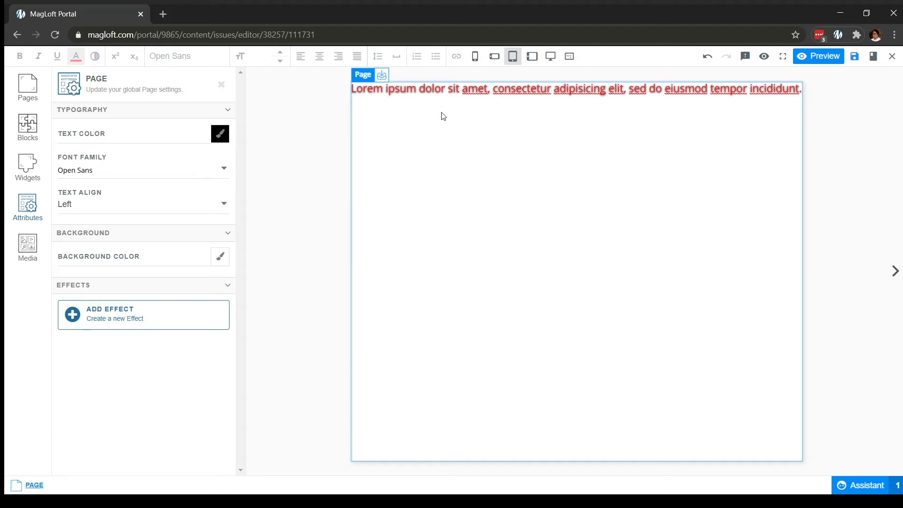
Clear the shadow from the whole paragraph, and try superscript and subscript on it, switching each back off
{"action": "double_click", "coordinate": [442, 97]}
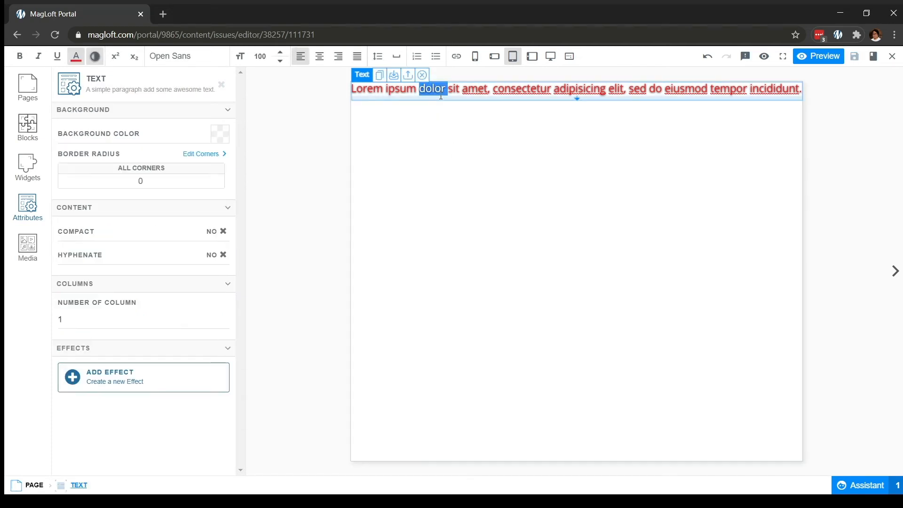
{"action": "key", "text": "ctrl+a"}
{"action": "left_click", "coordinate": [115, 59]}
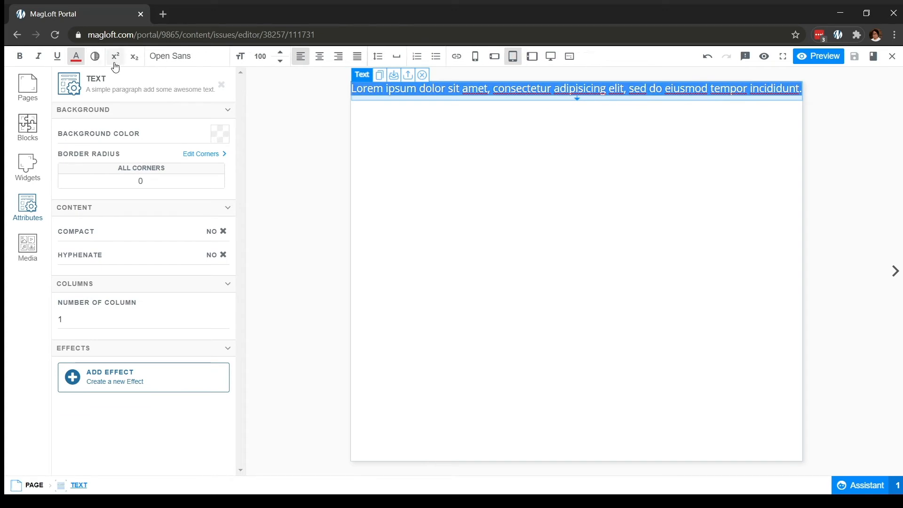
{"action": "left_click", "coordinate": [114, 60]}
{"action": "left_click", "coordinate": [114, 60]}
{"action": "left_click", "coordinate": [133, 61]}
{"action": "left_click", "coordinate": [134, 63]}
Set the selected paragraph's font to Bebas
{"action": "left_click", "coordinate": [207, 62]}
{"action": "left_click_drag", "start_coordinate": [225, 89], "coordinate": [225, 106]}
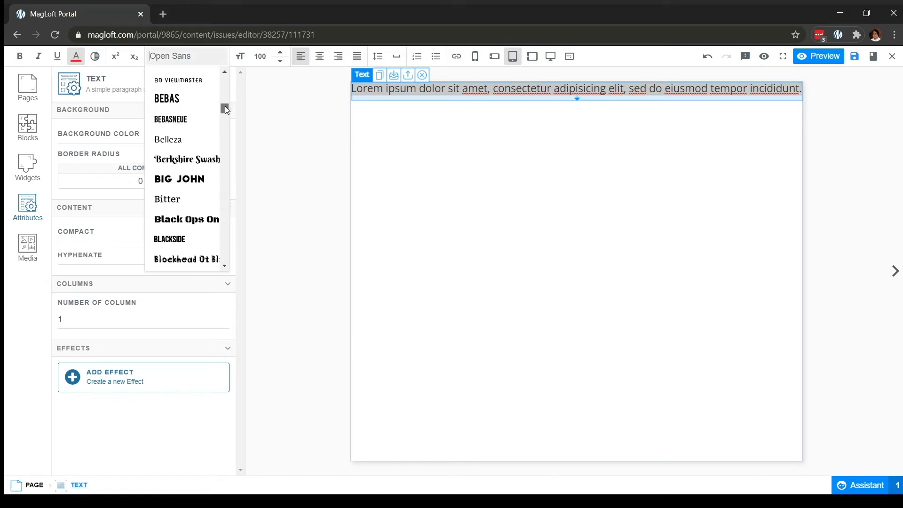
{"action": "left_click", "coordinate": [196, 99]}
Try the Bebasneue and Big John fonts on the paragraph, and return it to Bebas
{"action": "left_click", "coordinate": [196, 59]}
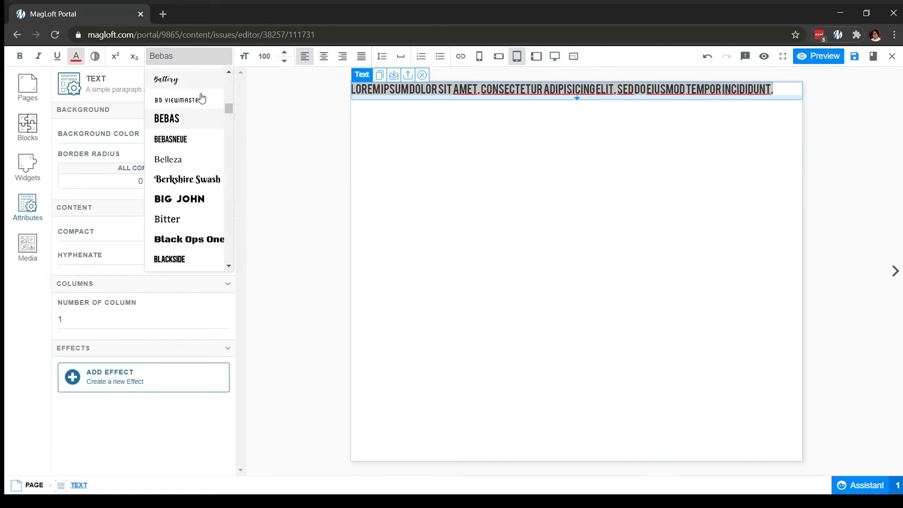
{"action": "left_click", "coordinate": [200, 146]}
{"action": "left_click", "coordinate": [193, 59]}
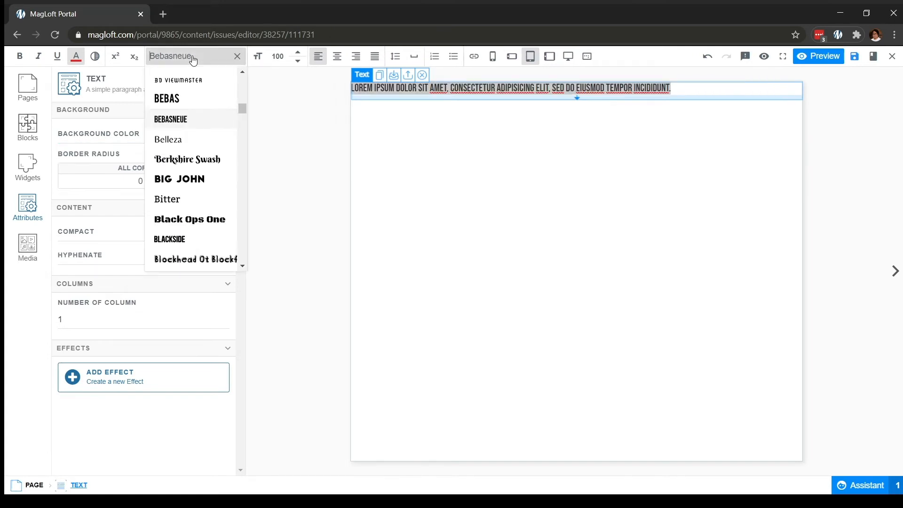
{"action": "left_click", "coordinate": [188, 179]}
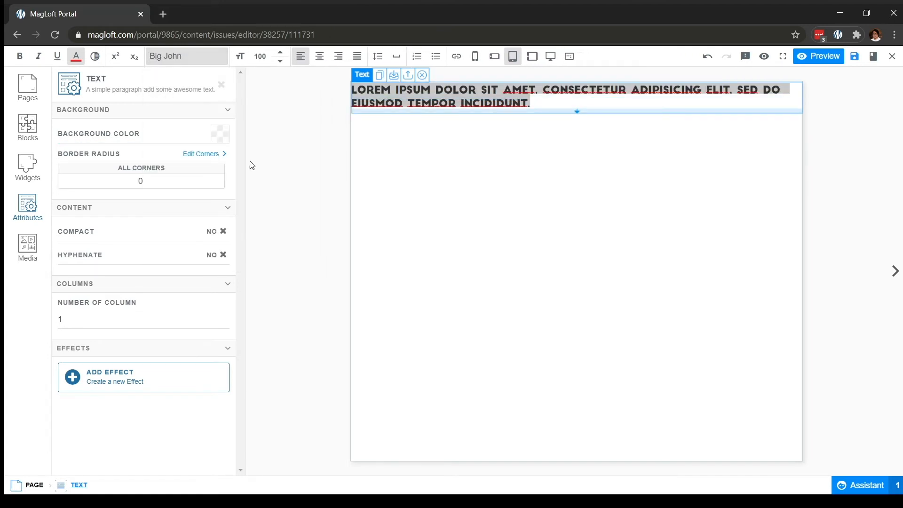
{"action": "left_click", "coordinate": [176, 55]}
{"action": "left_click", "coordinate": [186, 119]}
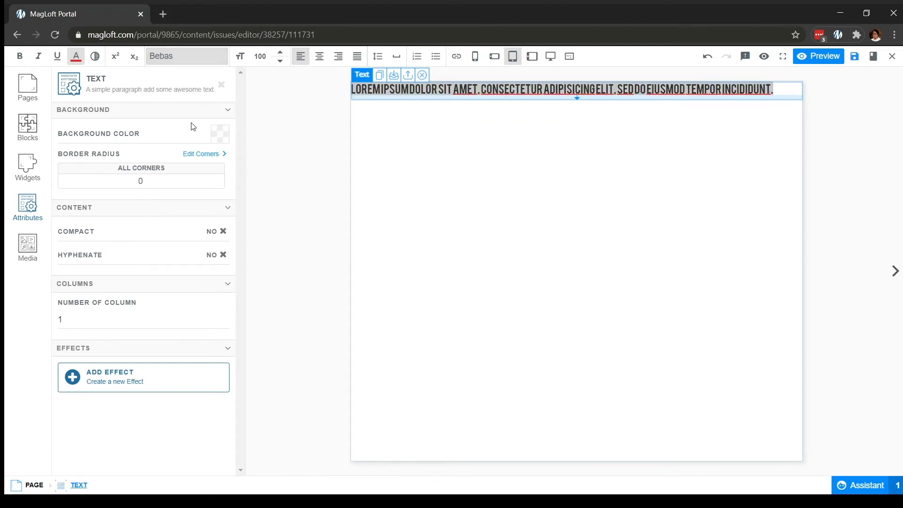
Increase the paragraph's font size to 140
{"action": "left_click", "coordinate": [281, 56]}
{"action": "left_click", "coordinate": [280, 55]}
{"action": "left_click", "coordinate": [281, 55]}
{"action": "left_click", "coordinate": [281, 56]}
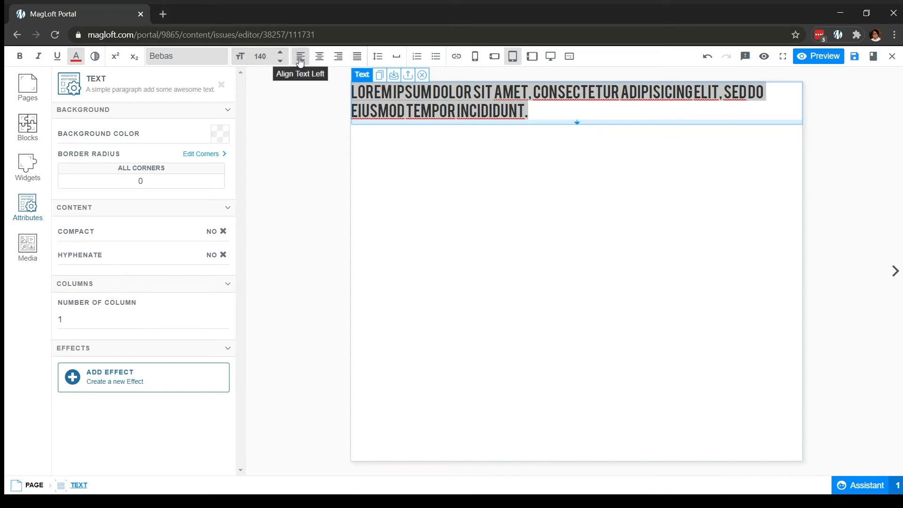
Try center and right alignment on the paragraph, and settle on justified alignment
{"action": "left_click", "coordinate": [319, 57]}
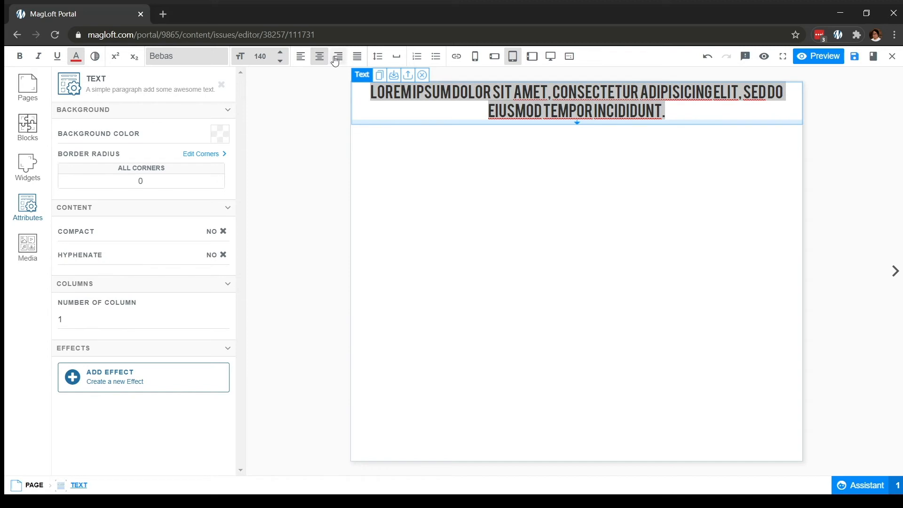
{"action": "left_click", "coordinate": [337, 60]}
{"action": "left_click", "coordinate": [358, 59]}
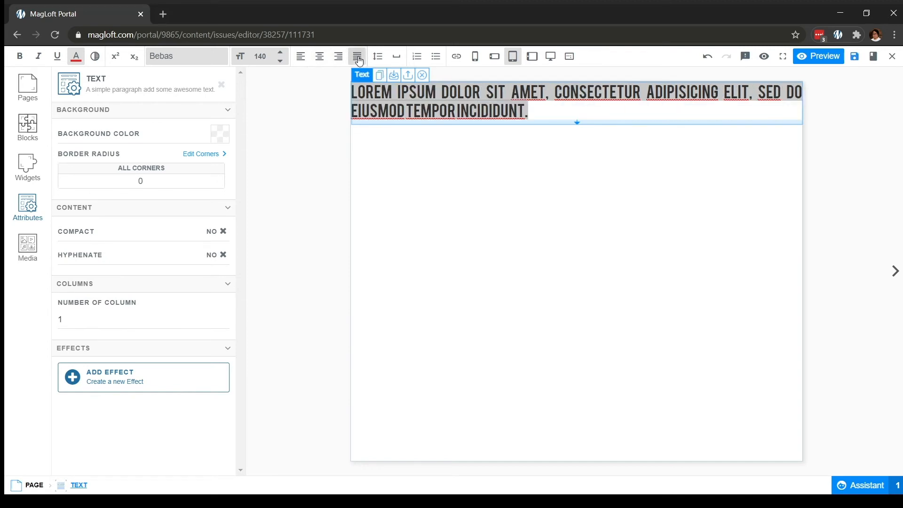
Try 1.5 line spacing on the paragraph, and settle on Double
{"action": "left_click", "coordinate": [378, 57]}
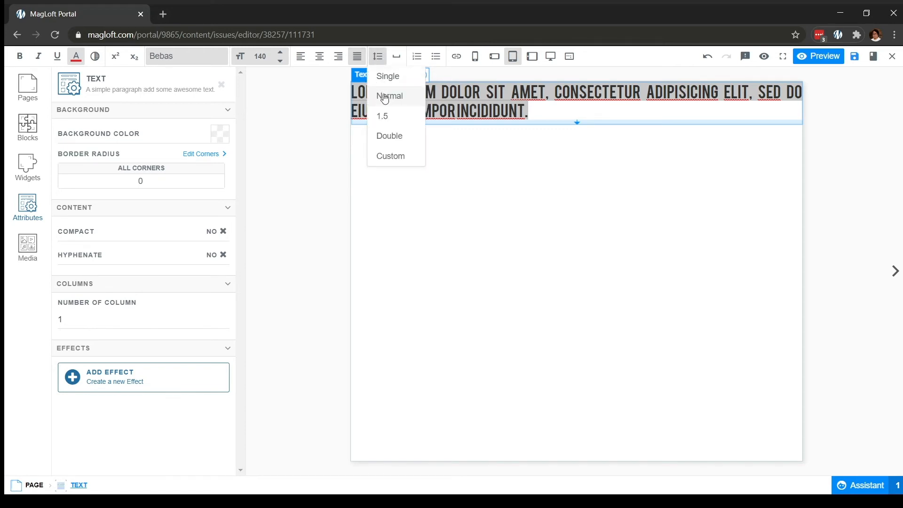
{"action": "left_click", "coordinate": [382, 118]}
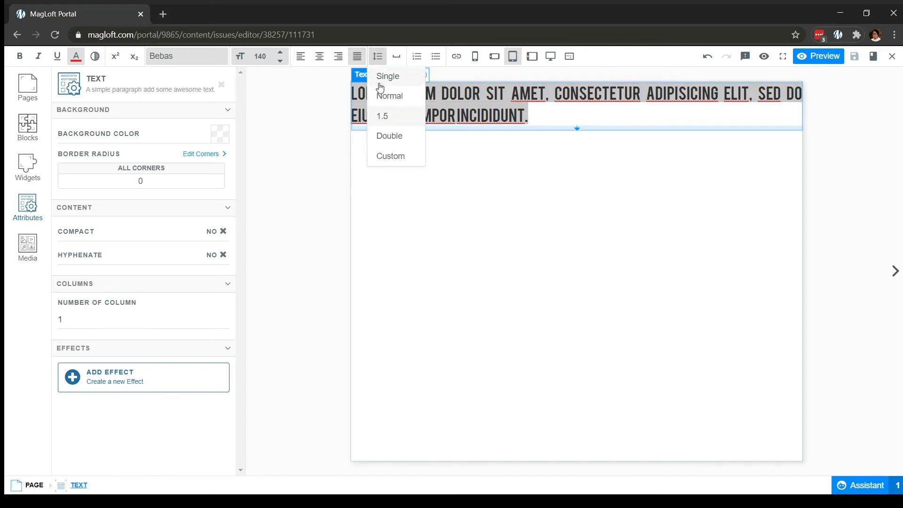
{"action": "left_click", "coordinate": [376, 135]}
Try 8px and 1px letter spacing on the paragraph, and return it to 0px
{"action": "left_click", "coordinate": [396, 57]}
{"action": "left_click", "coordinate": [402, 155]}
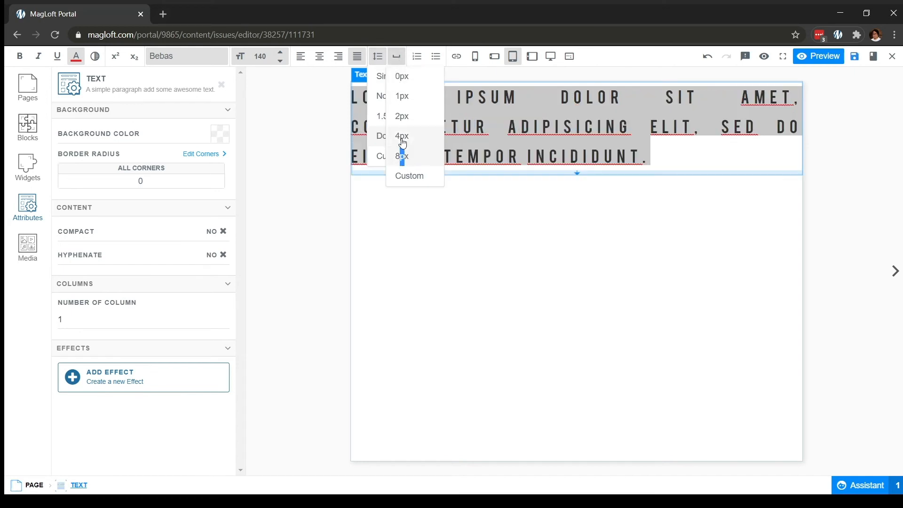
{"action": "left_click", "coordinate": [413, 96]}
{"action": "left_click", "coordinate": [414, 77]}
{"action": "left_click", "coordinate": [397, 57]}
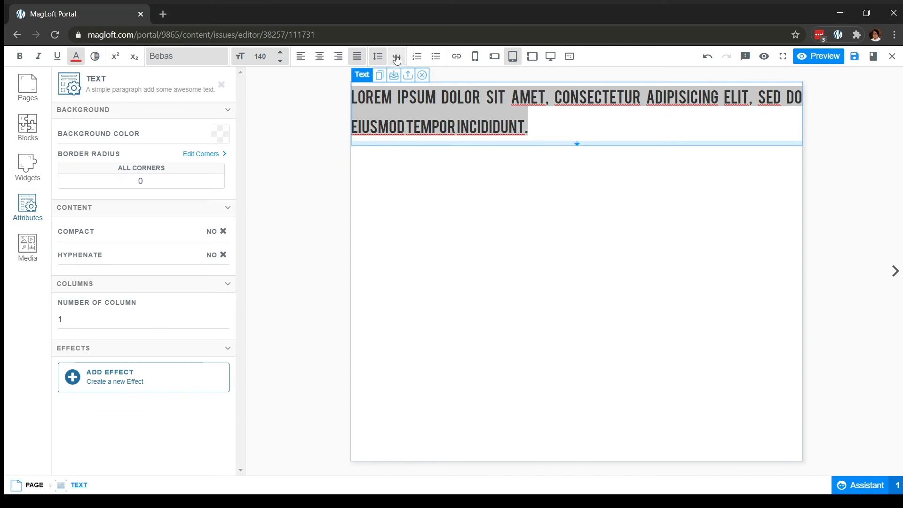
Try a numbered list and a bulleted list on the paragraph, switching each back off
{"action": "left_click", "coordinate": [417, 57]}
{"action": "left_click", "coordinate": [417, 56]}
{"action": "left_click", "coordinate": [435, 57]}
{"action": "left_click", "coordinate": [435, 57]}
Examine the link options for the word "incididunt", and leave without inserting a link
{"action": "left_click", "coordinate": [477, 124]}
{"action": "left_click_drag", "start_coordinate": [457, 126], "coordinate": [521, 128]}
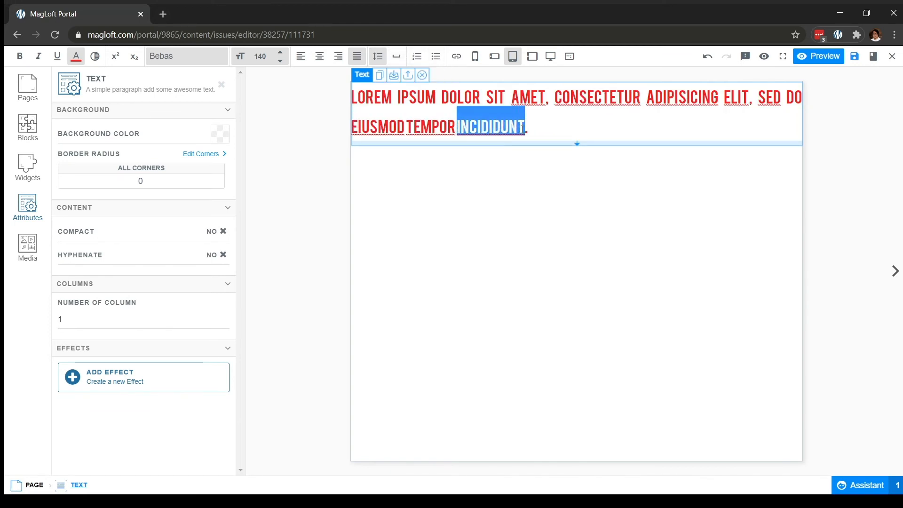
{"action": "left_click", "coordinate": [457, 57]}
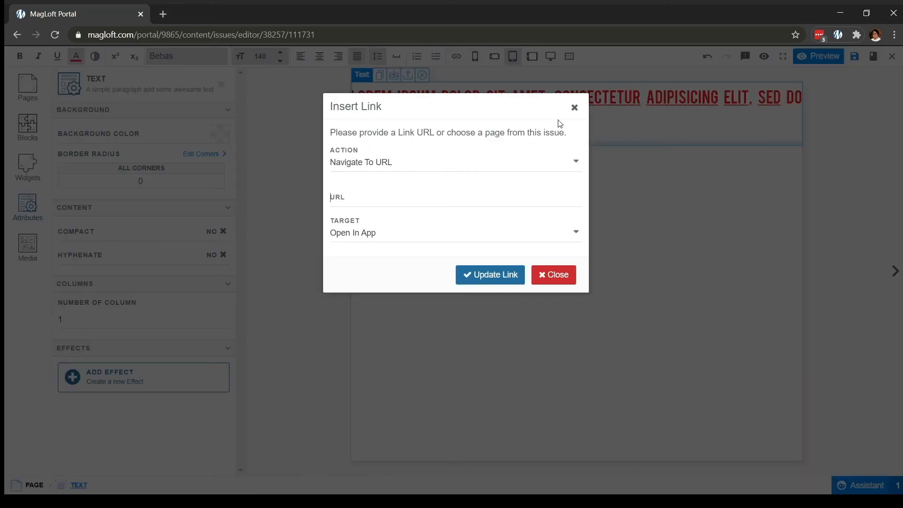
{"action": "left_click", "coordinate": [575, 108]}
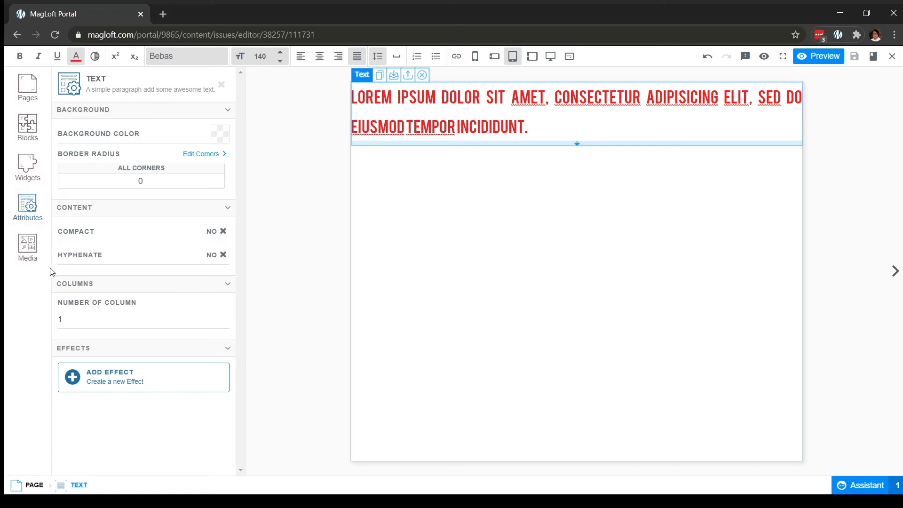
Look through the Pages, Blocks, Widgets, Attributes and Media sections, and return to the issue's page list
{"action": "left_click", "coordinate": [37, 99]}
{"action": "left_click", "coordinate": [36, 140]}
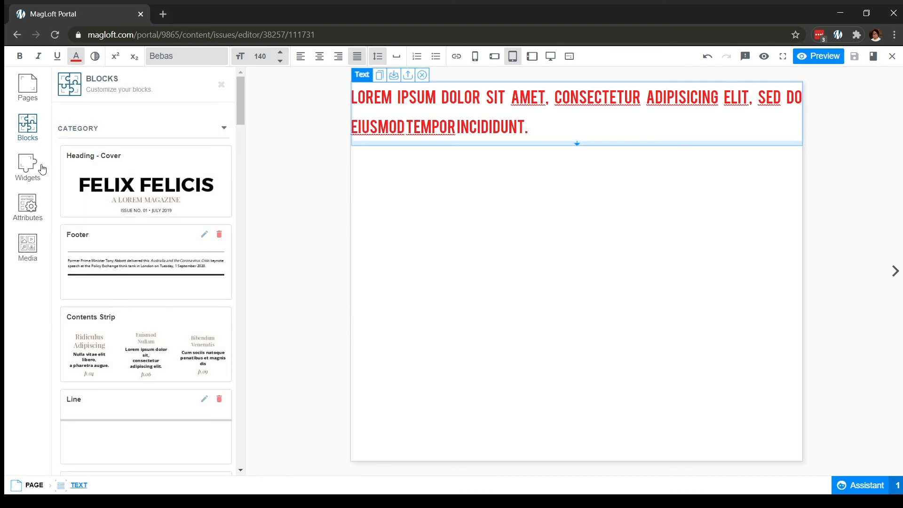
{"action": "left_click", "coordinate": [43, 169]}
{"action": "left_click", "coordinate": [42, 205]}
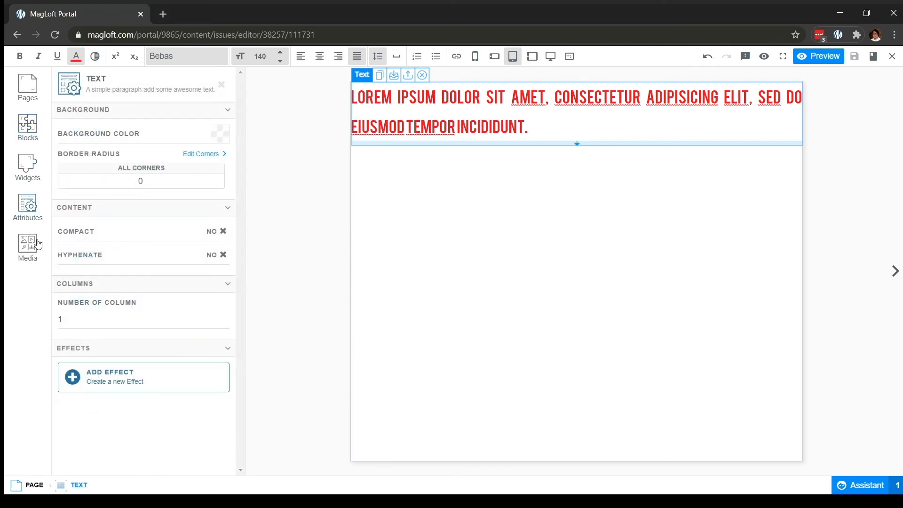
{"action": "left_click", "coordinate": [38, 244]}
{"action": "left_click", "coordinate": [673, 95]}
{"action": "left_click", "coordinate": [26, 89]}
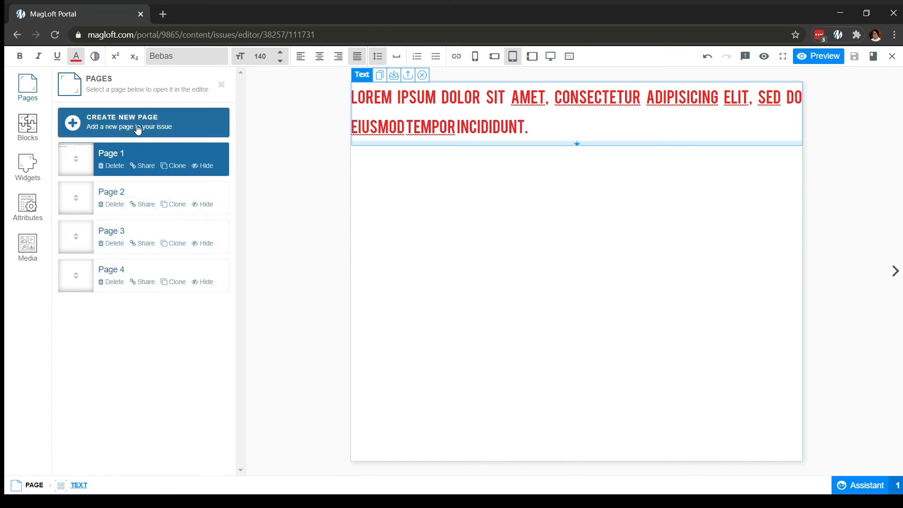
Look over the ready-made blocks, and place a Button widget on the page directly below the sample paragraph
{"action": "left_click", "coordinate": [36, 128]}
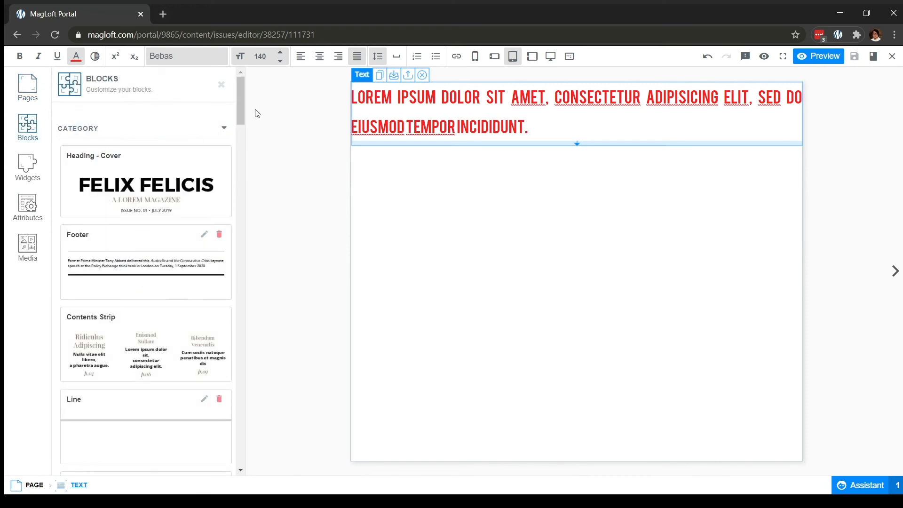
{"action": "mouse_move", "coordinate": [244, 92]}
{"action": "left_mouse_down"}
{"action": "mouse_move", "coordinate": [245, 192]}
{"action": "mouse_move", "coordinate": [244, 92]}
{"action": "left_mouse_up"}
{"action": "left_click", "coordinate": [24, 178]}
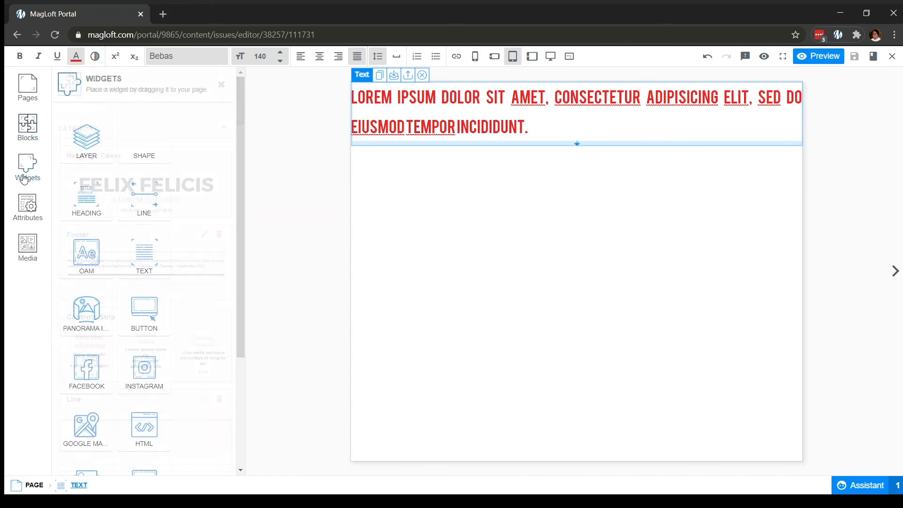
{"action": "left_click_drag", "start_coordinate": [244, 115], "coordinate": [238, 150]}
{"action": "left_click_drag", "start_coordinate": [142, 258], "coordinate": [409, 153]}
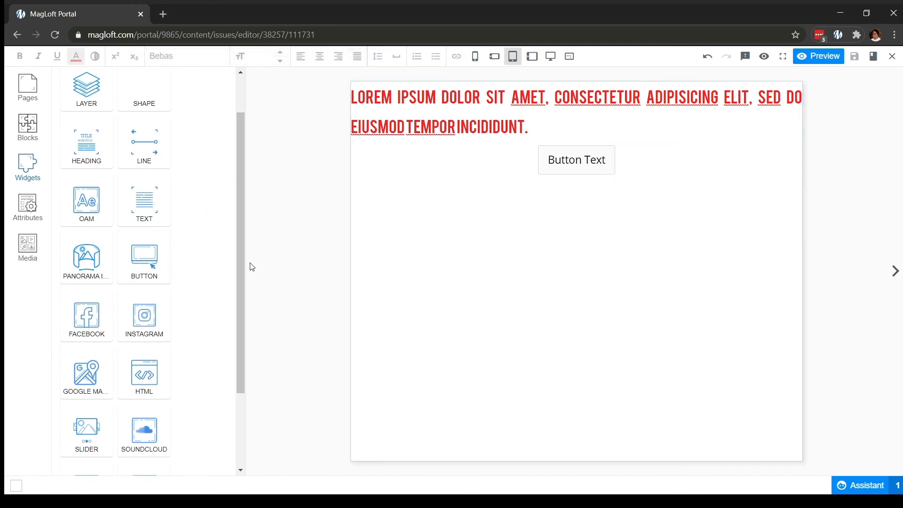
Compare the attributes of the new button with those of the paragraph, leaving the paragraph selected
{"action": "left_click", "coordinate": [27, 208]}
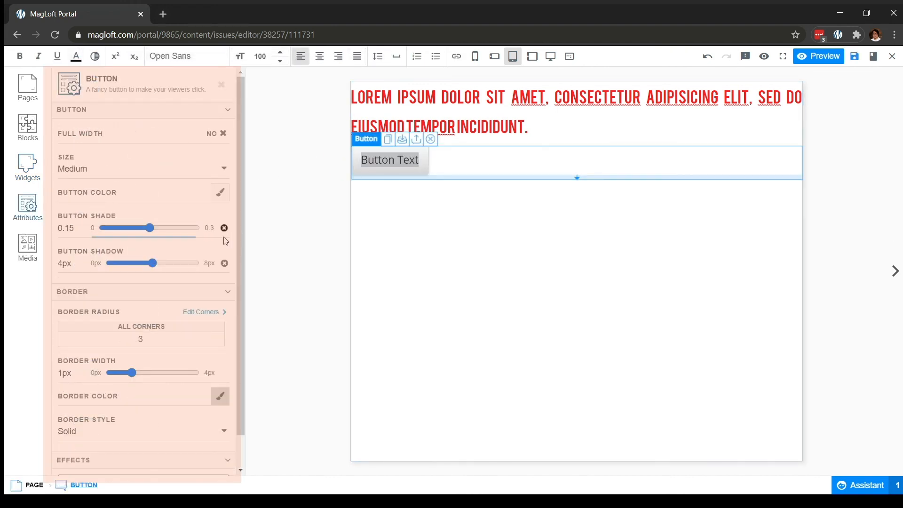
{"action": "left_click_drag", "start_coordinate": [239, 240], "coordinate": [244, 218]}
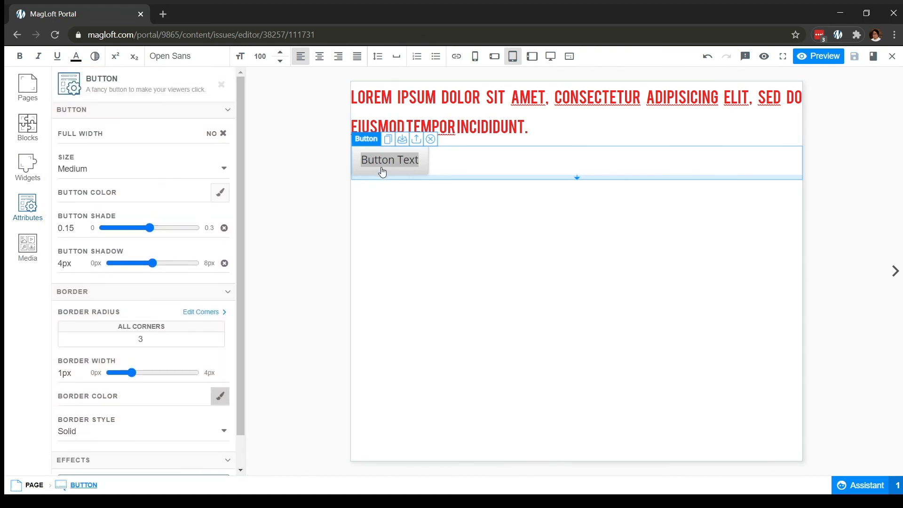
{"action": "left_click", "coordinate": [389, 107]}
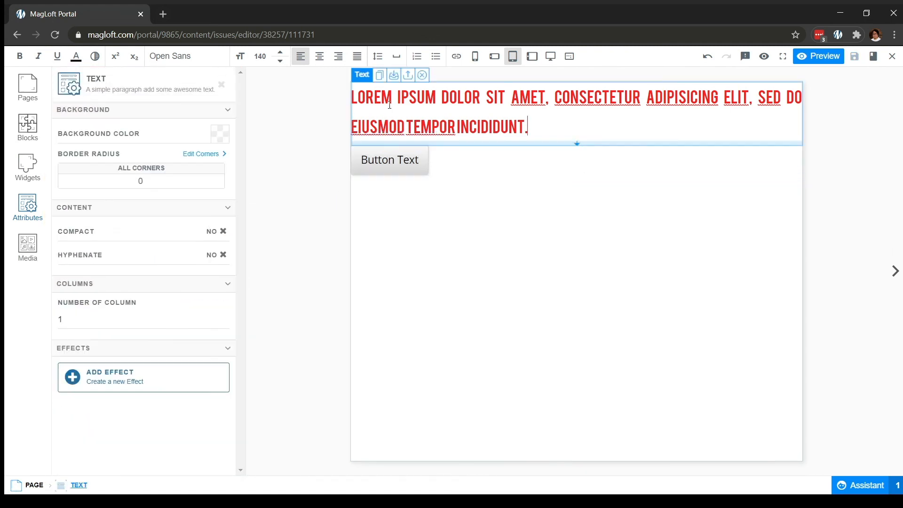
{"action": "left_click", "coordinate": [377, 168]}
{"action": "left_click", "coordinate": [383, 105]}
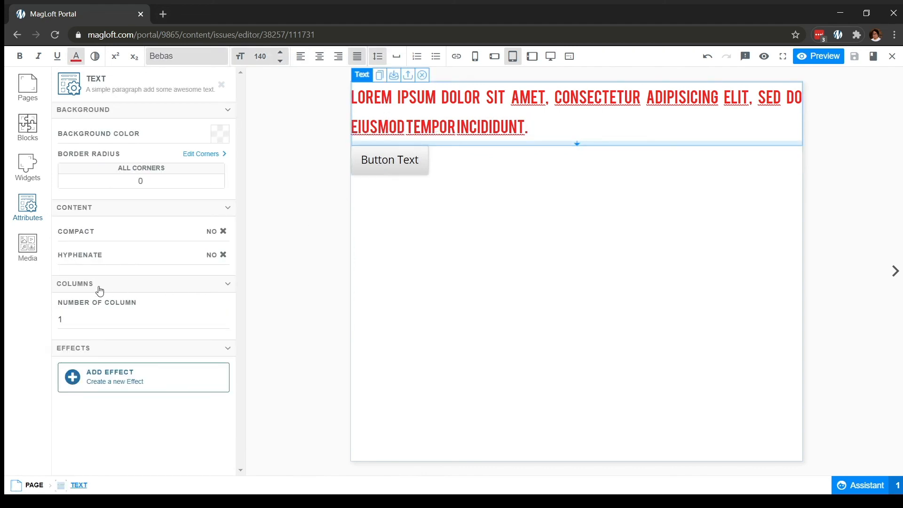
Browse the images in the media library, return to the start of the list, and close the library without choosing one
{"action": "left_click", "coordinate": [27, 249]}
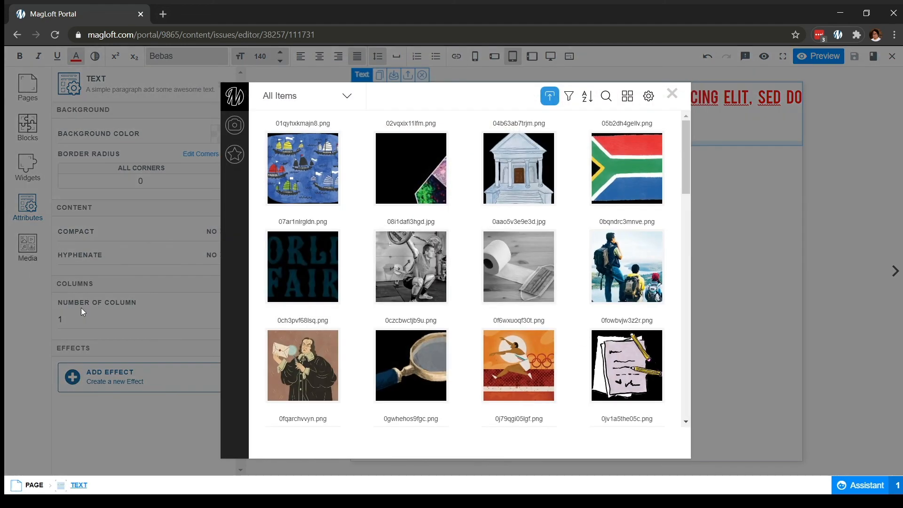
{"action": "scroll", "coordinate": [685, 195], "scroll_direction": "down", "scroll_amount": 10}
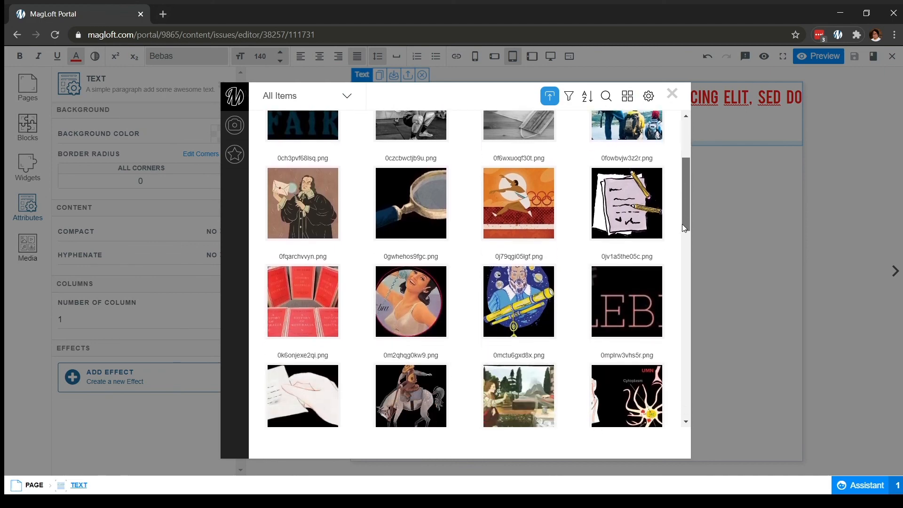
{"action": "scroll", "coordinate": [678, 302], "scroll_direction": "down", "scroll_amount": 7}
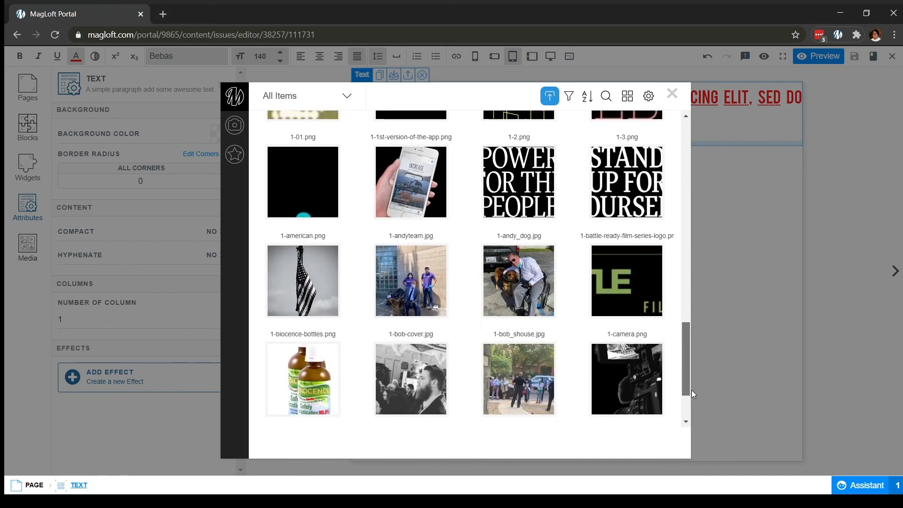
{"action": "left_click_drag", "start_coordinate": [687, 383], "coordinate": [682, 180]}
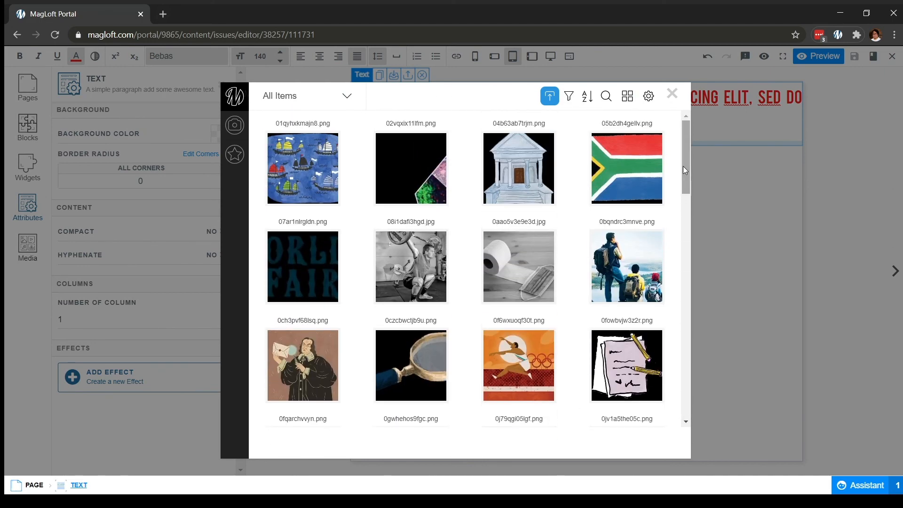
{"action": "left_click", "coordinate": [672, 96]}
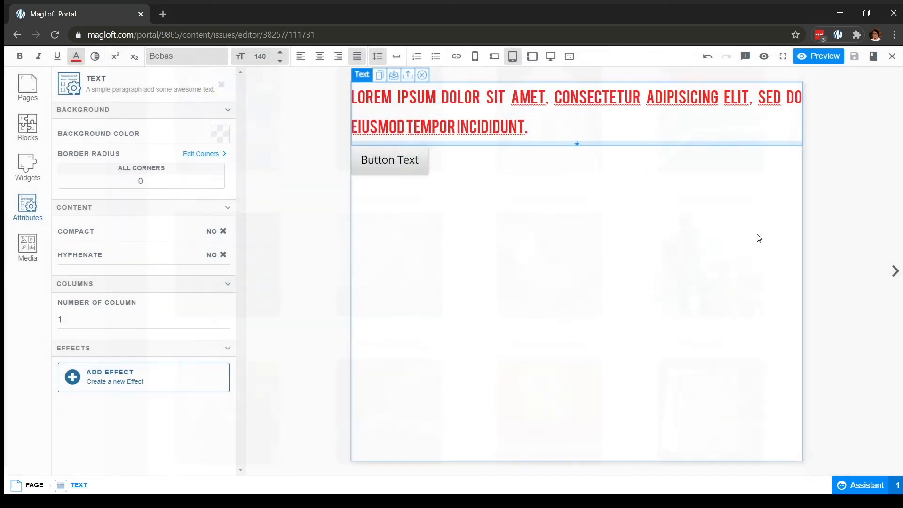